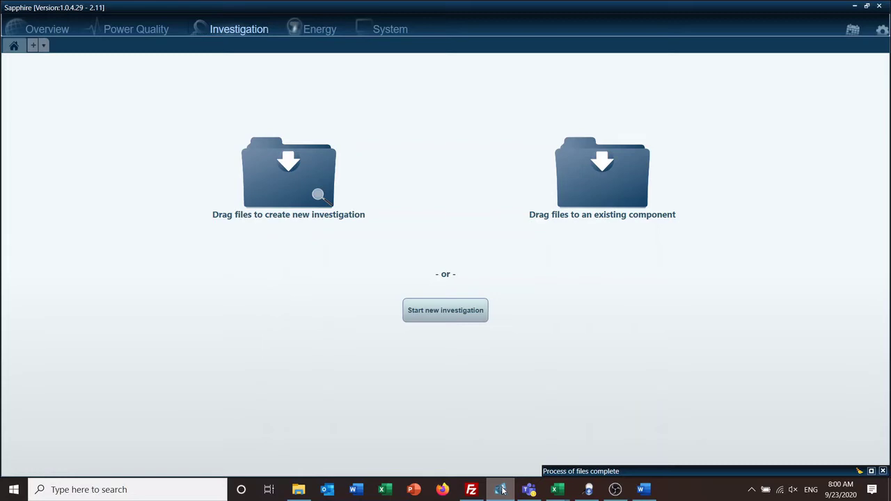
Bring the Sapphire License.docx Word document to the front from the taskbar
left_click(647, 493)
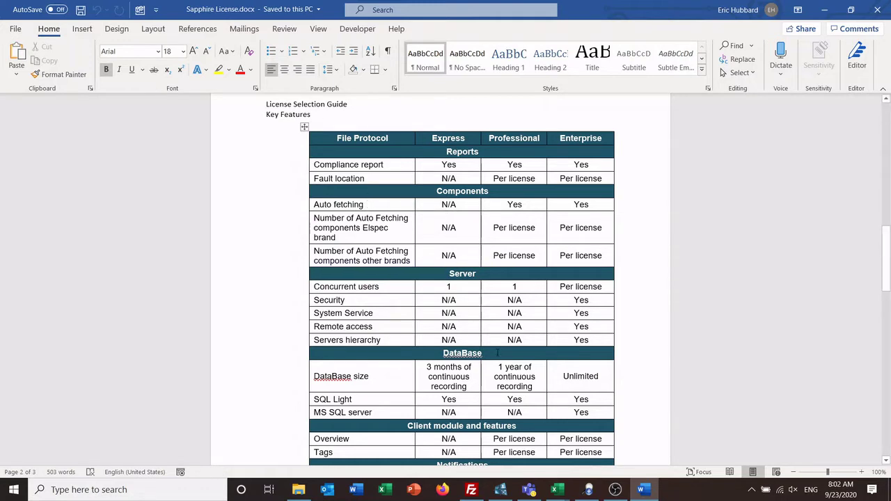
Switch back to Sapphire's Investigation start screen
left_click(501, 489)
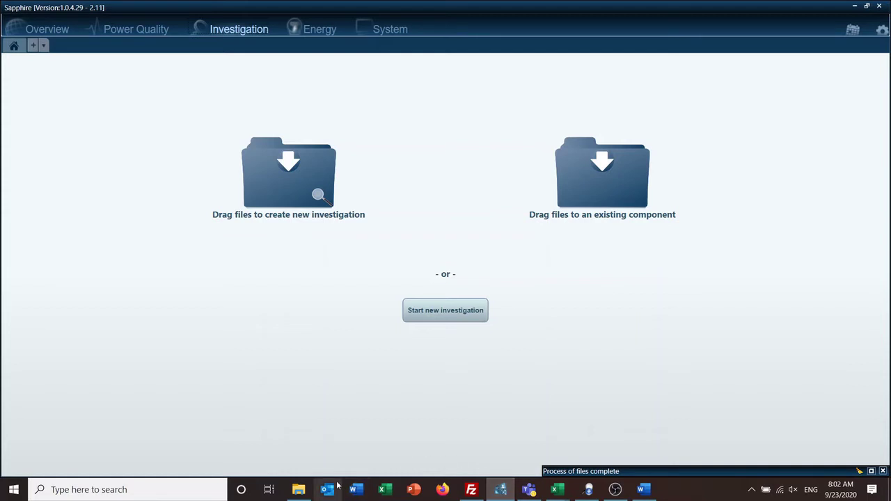
Look inside the PQZDA_ folder on Pure BlackBox (D:), then return to Data files
left_click(299, 491)
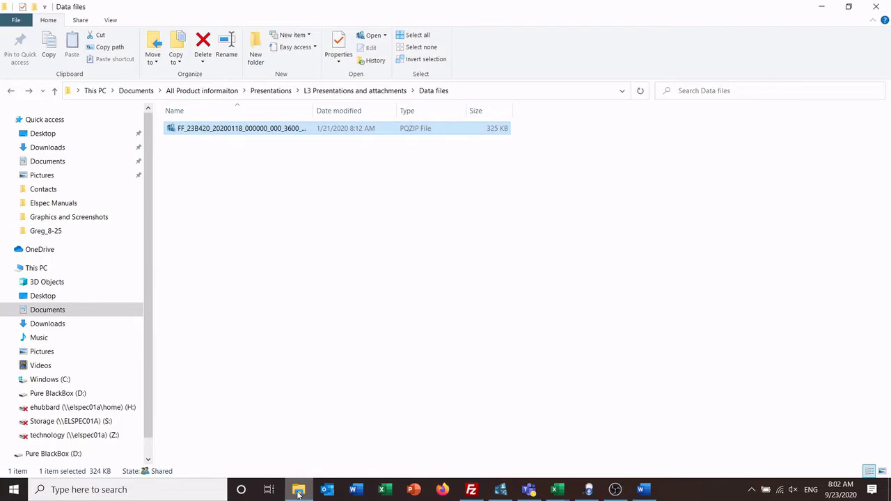
left_click(75, 396)
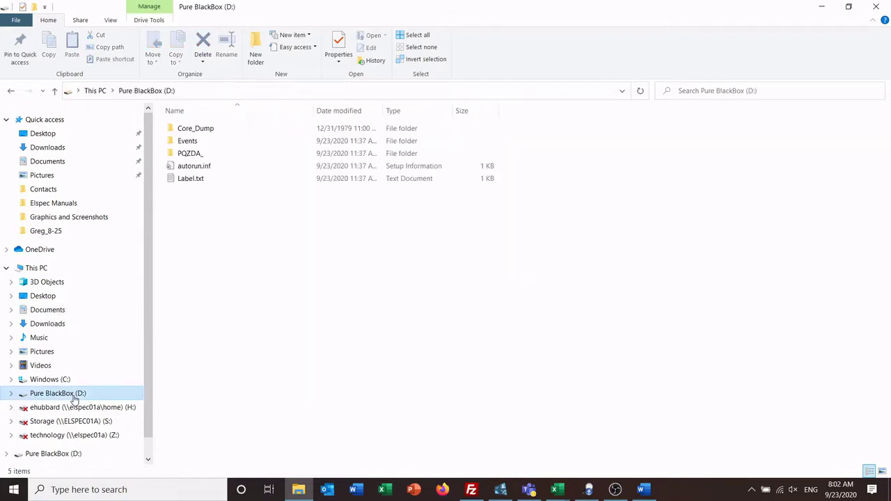
double_click(182, 154)
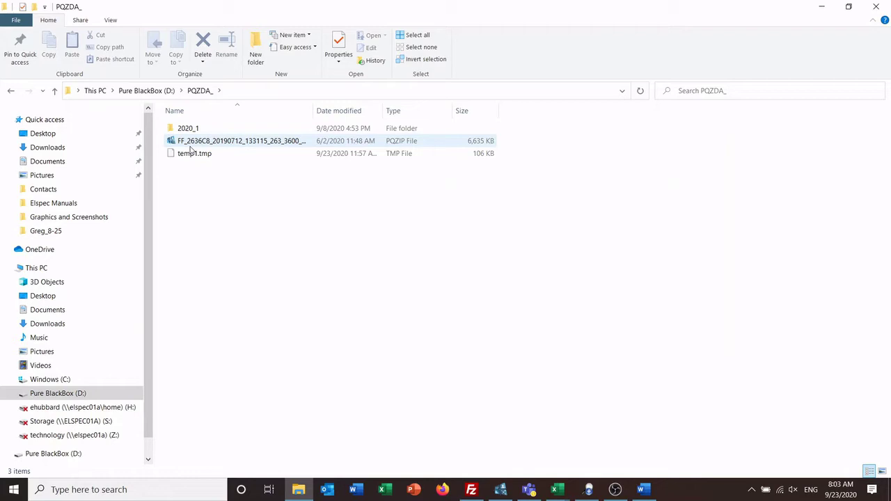
left_click(11, 92)
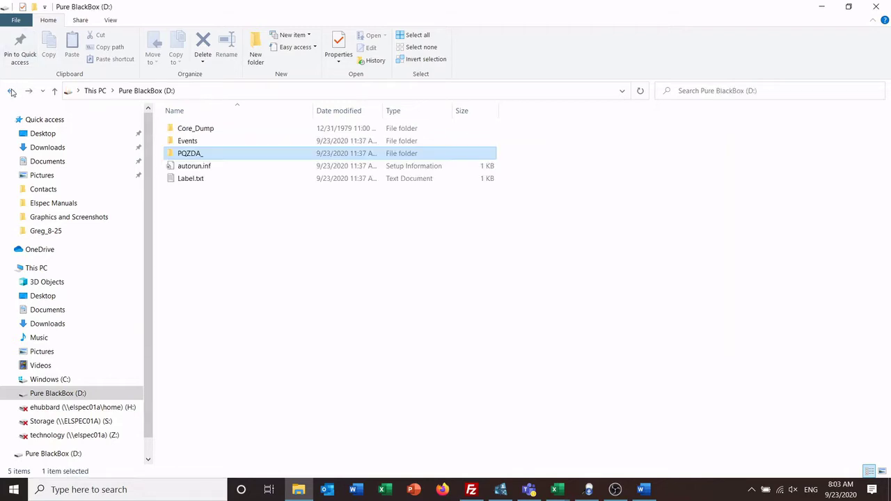
left_click(11, 91)
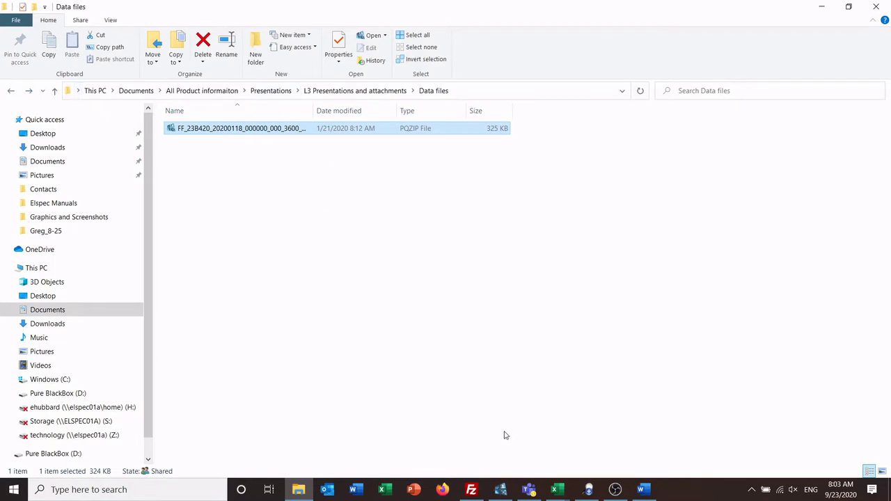
Begin a File\Folder new investigation with the customer support folder, then cancel it
left_click(504, 491)
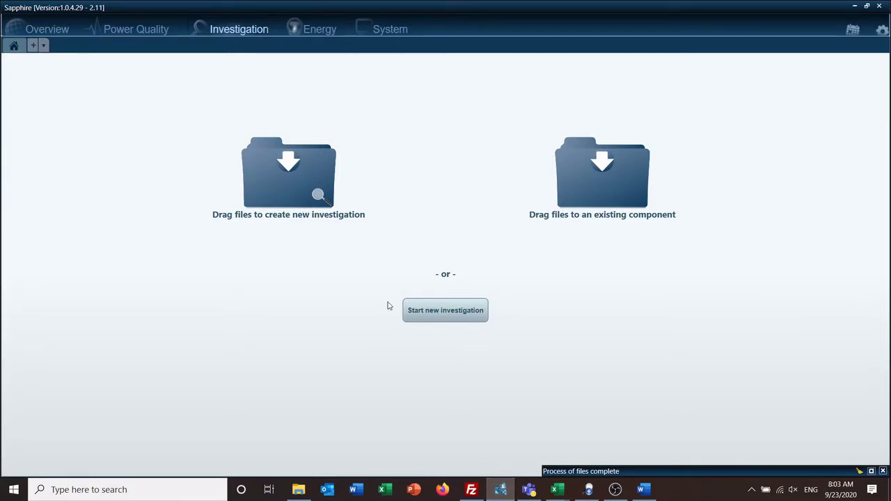
left_click(443, 314)
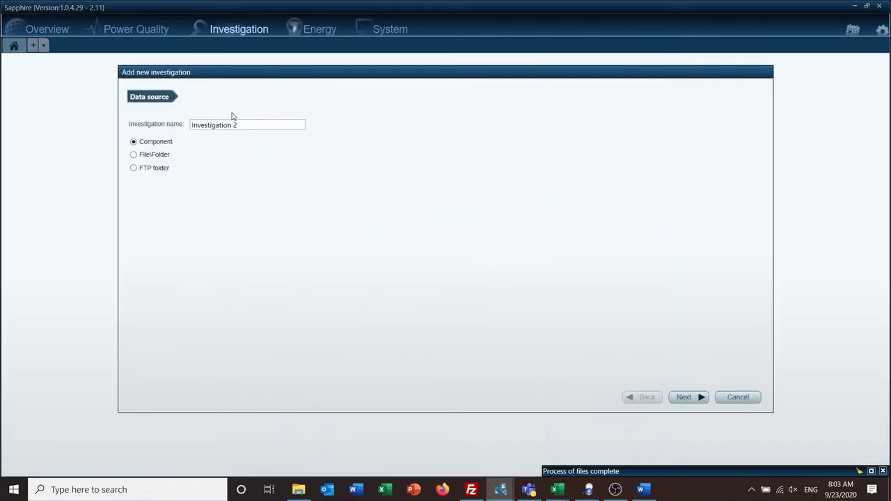
left_click(153, 158)
left_click(686, 397)
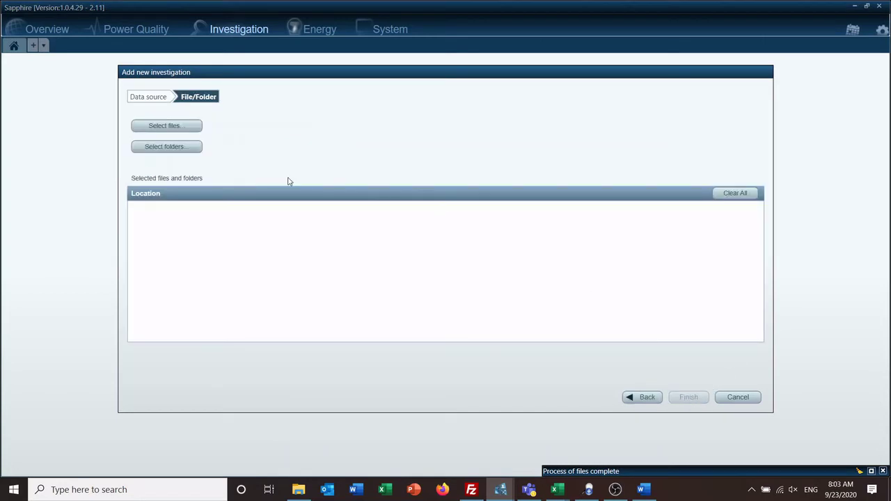
left_click(167, 147)
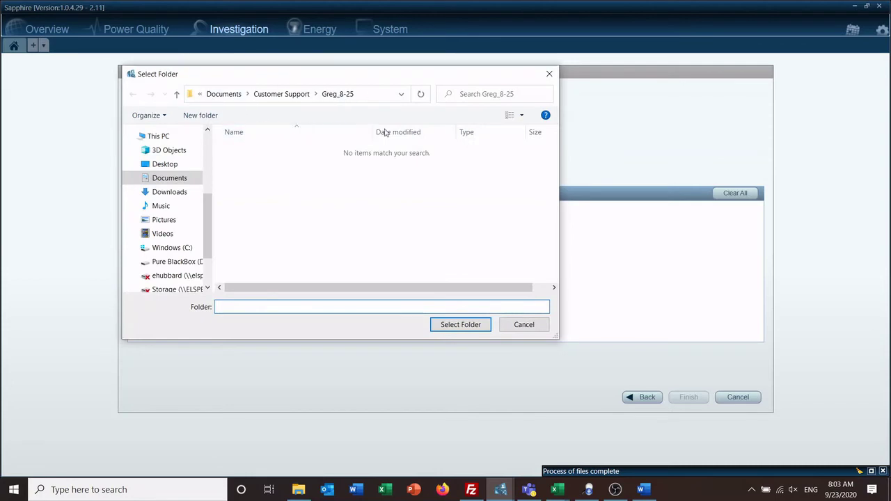
left_click(454, 329)
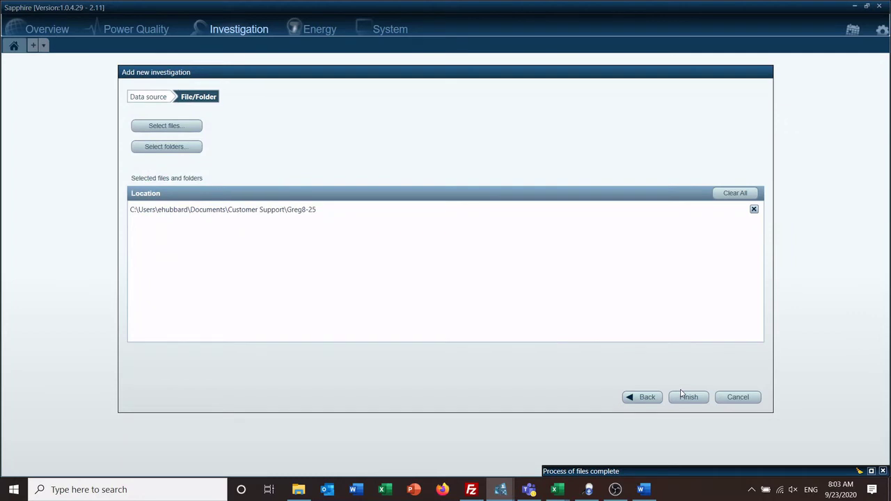
left_click(741, 399)
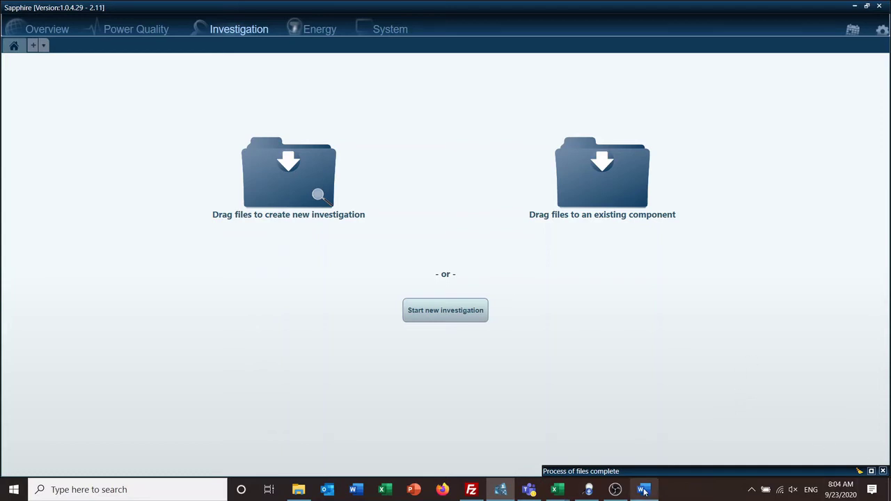
Add a BlackBox Pure Poly-phase component with data acquisition off and default SQLite database
left_click(392, 30)
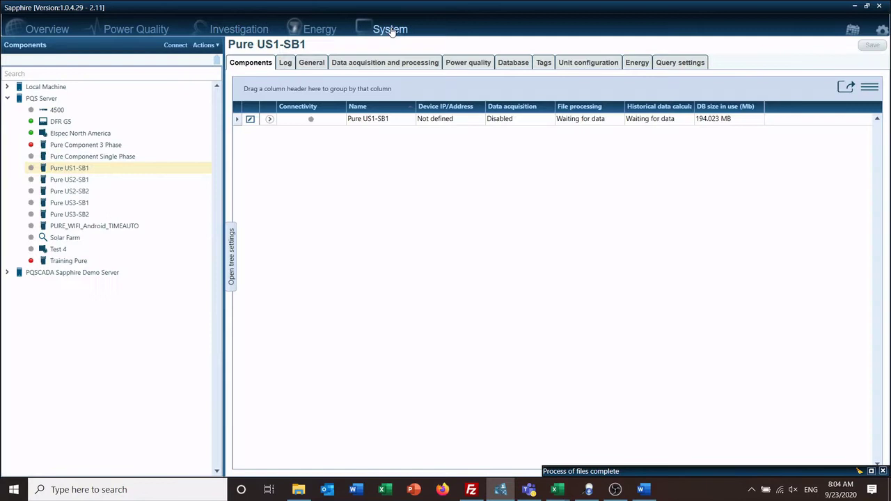
left_click(216, 46)
left_click(222, 56)
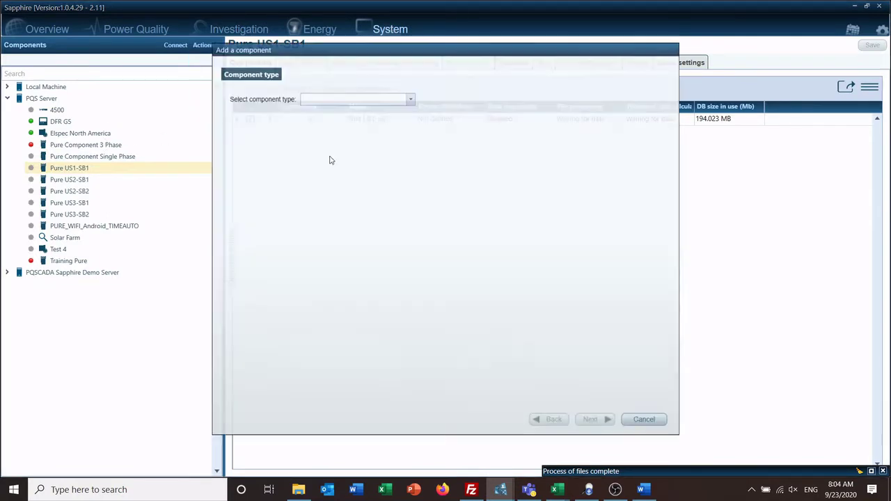
left_click(411, 99)
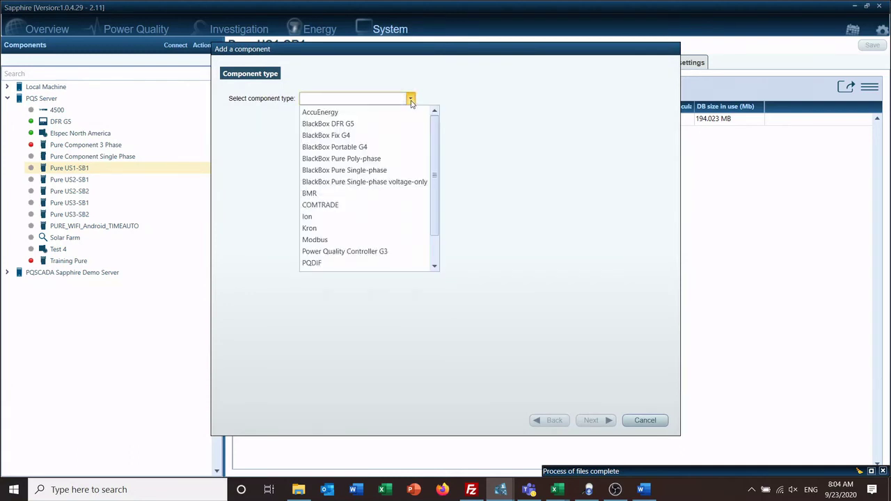
left_click(379, 160)
left_click(594, 420)
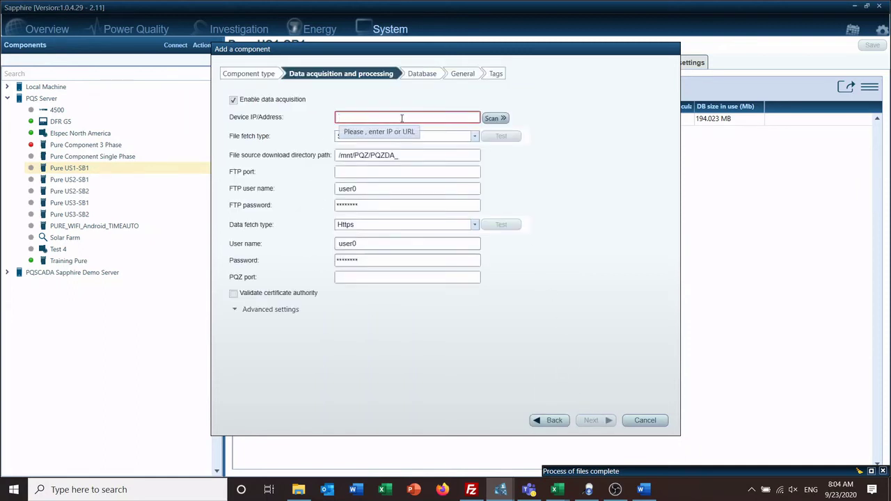
left_click(279, 101)
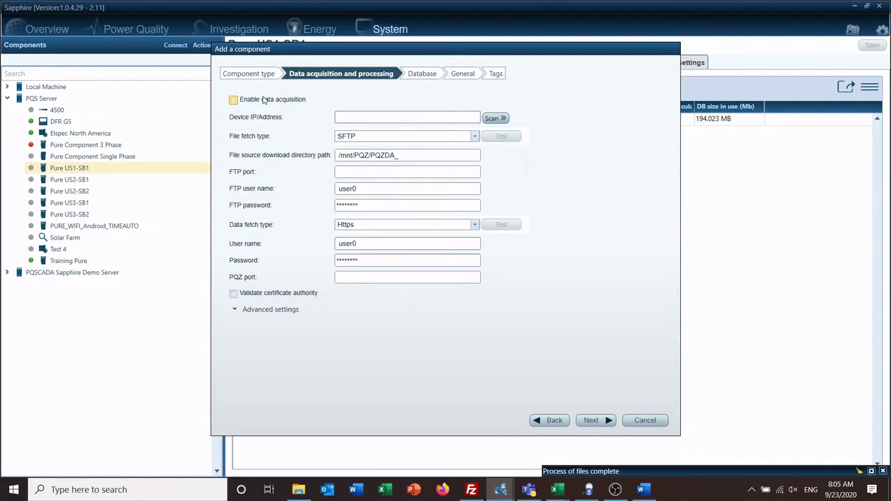
left_click(592, 422)
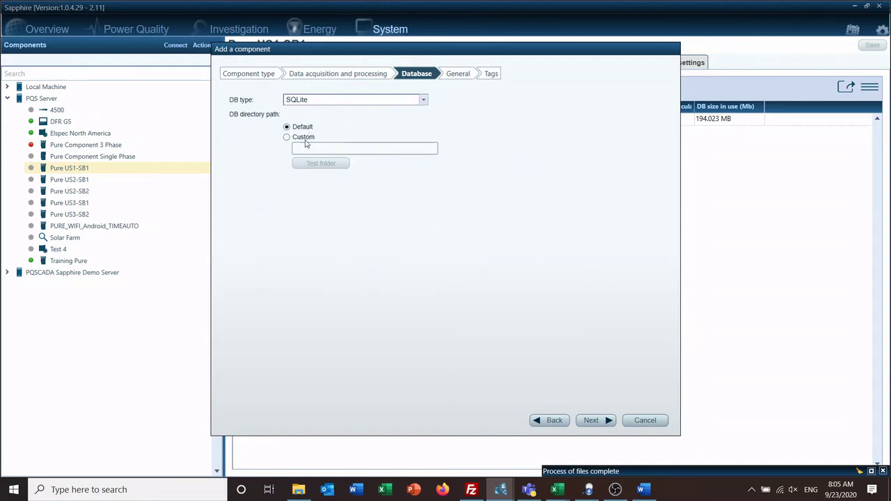
left_click(593, 420)
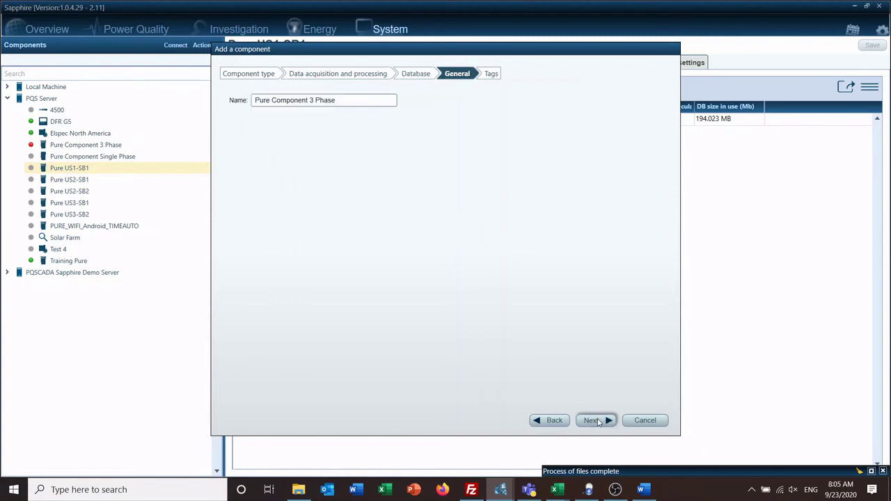
Name the component 'PURE Training video', tag it with city Knoxville, and finish
left_click_drag(342, 100, 46, 66)
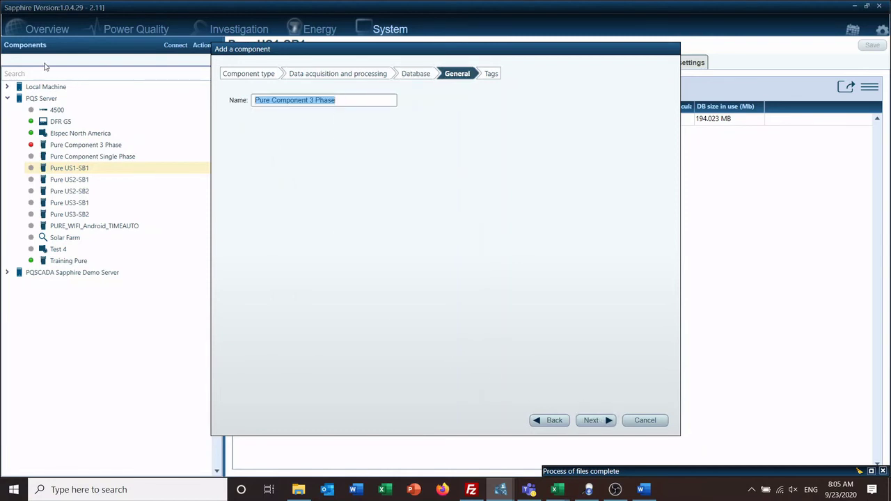
type("PURE ")
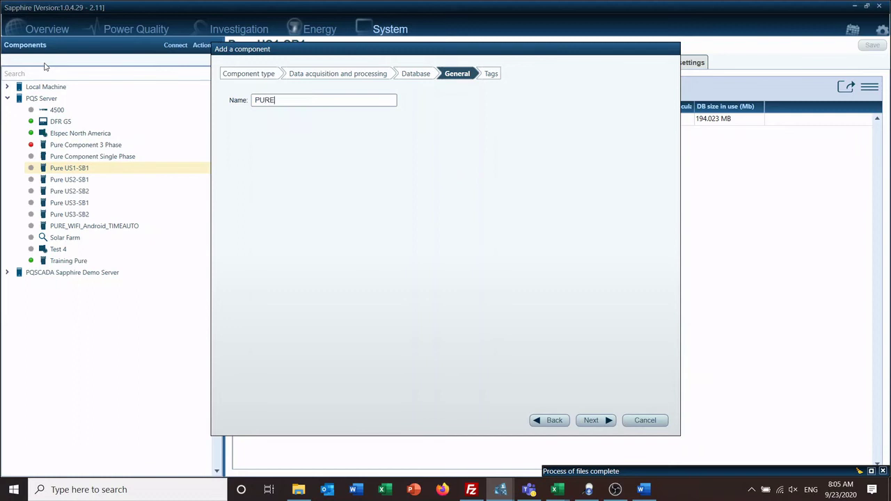
type("Training video")
left_click(603, 424)
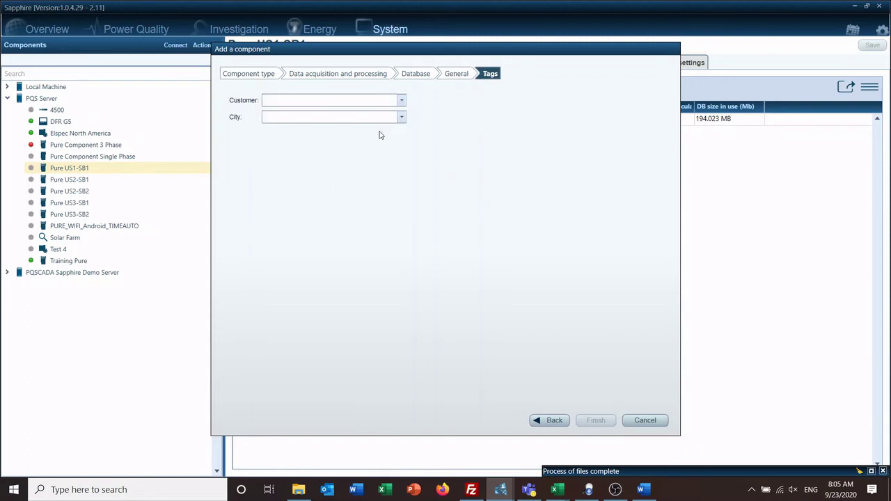
left_click(401, 117)
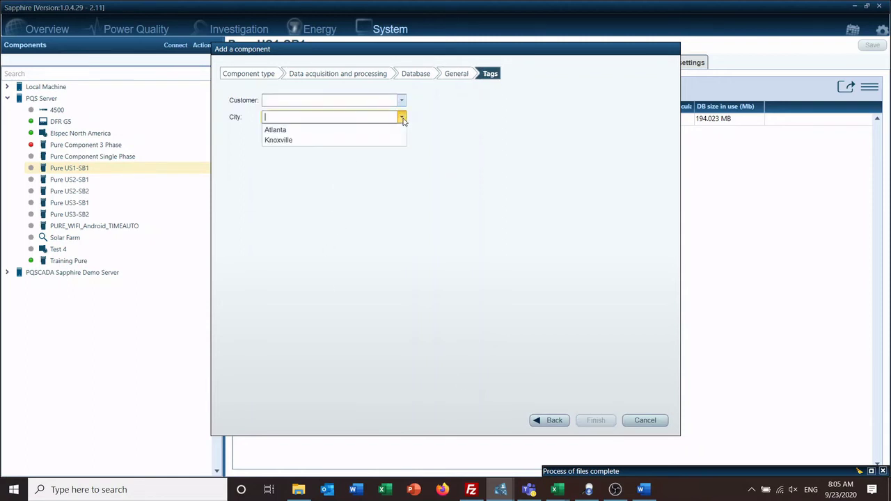
left_click(354, 141)
left_click(590, 421)
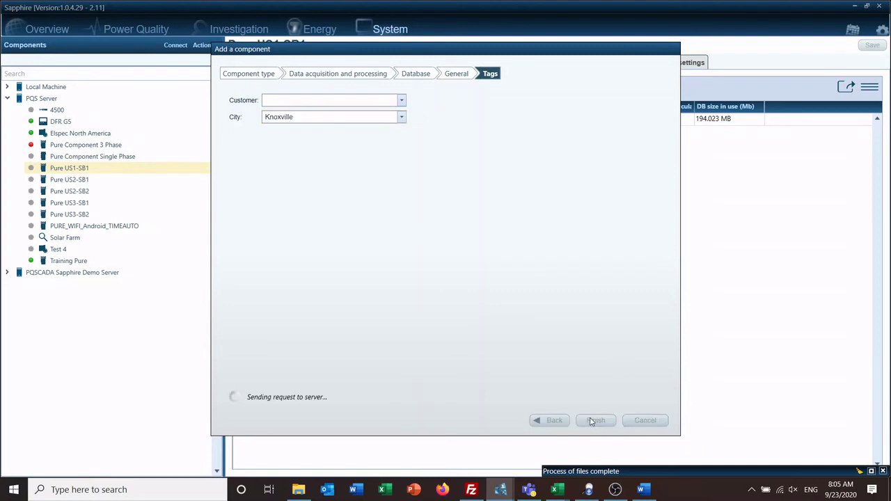
left_click(596, 421)
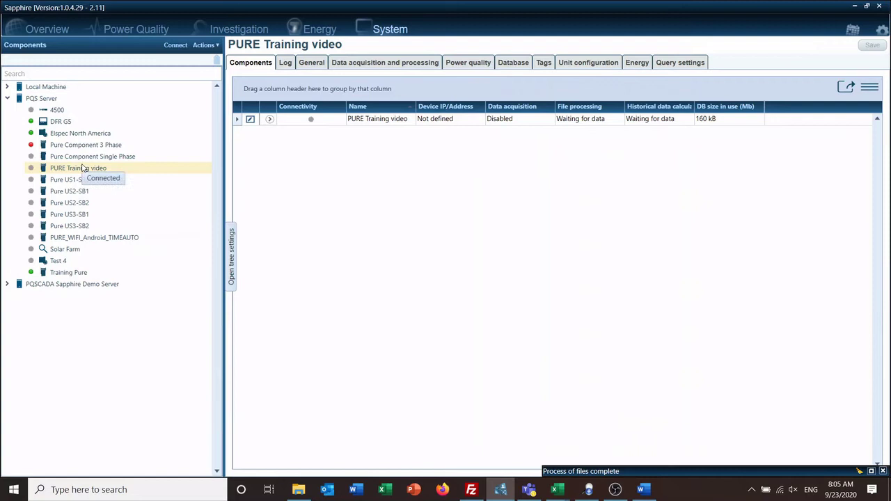
Select Elspec North America in the Components tree under PQS Server
left_click(68, 138)
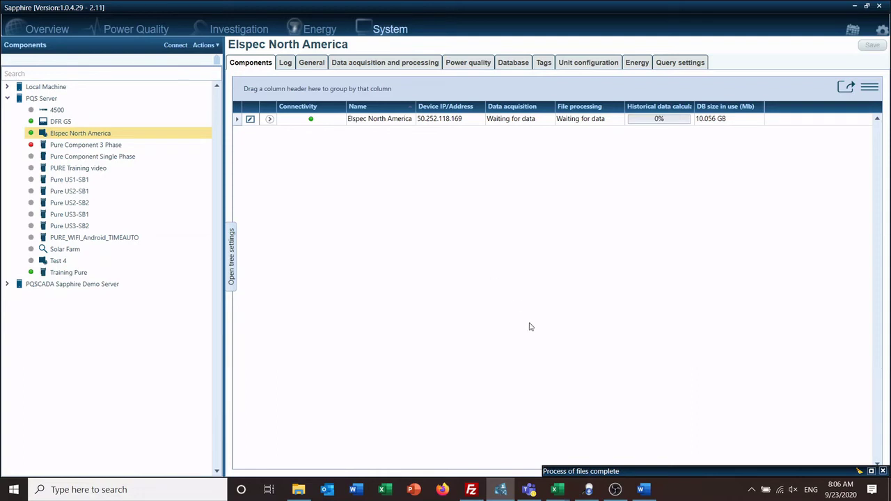
Reconnect FileZilla to the meter at 10.0.0.10 and open the remote /mnt/PQZ/PQZDA_ folder
left_click(590, 490)
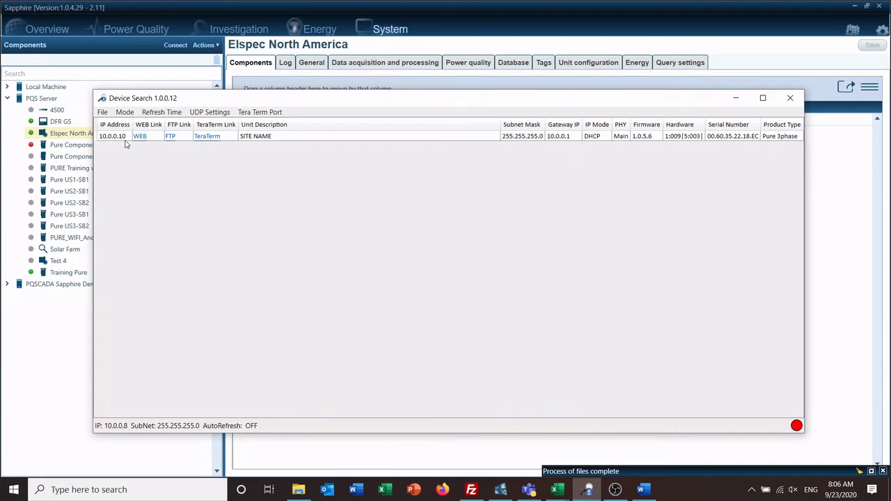
left_click(472, 490)
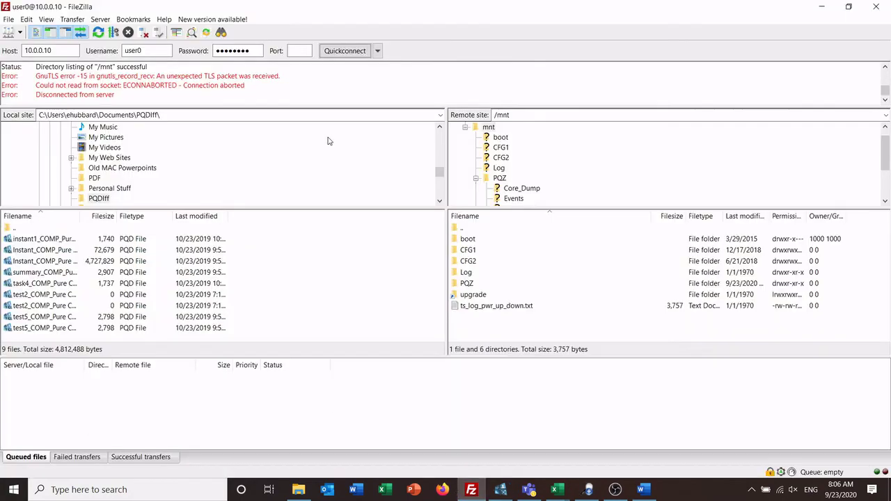
left_click(345, 53)
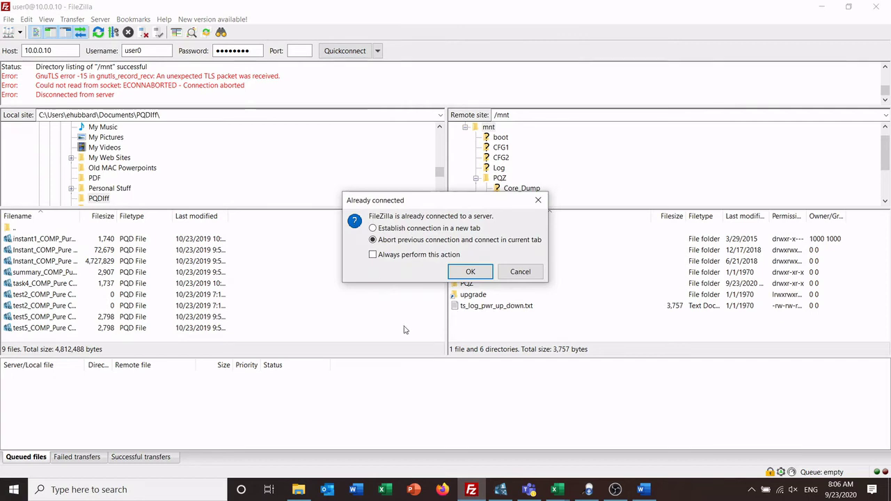
left_click(470, 272)
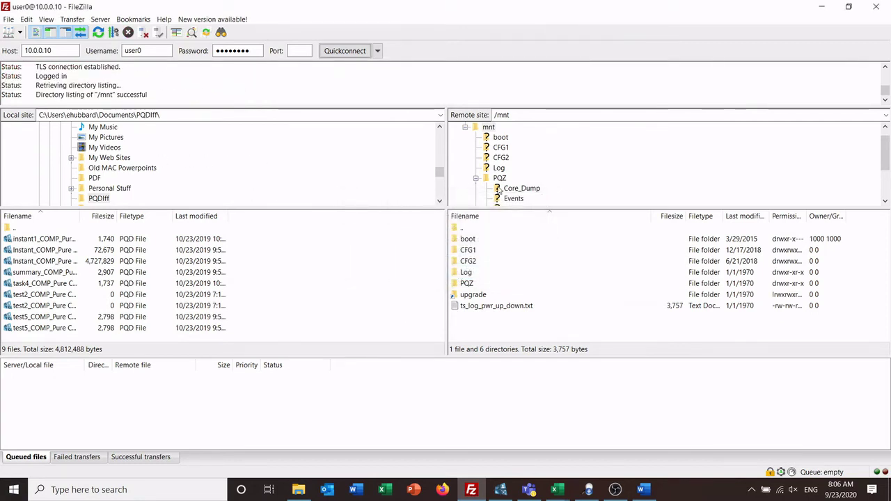
left_click(468, 285)
double_click(467, 285)
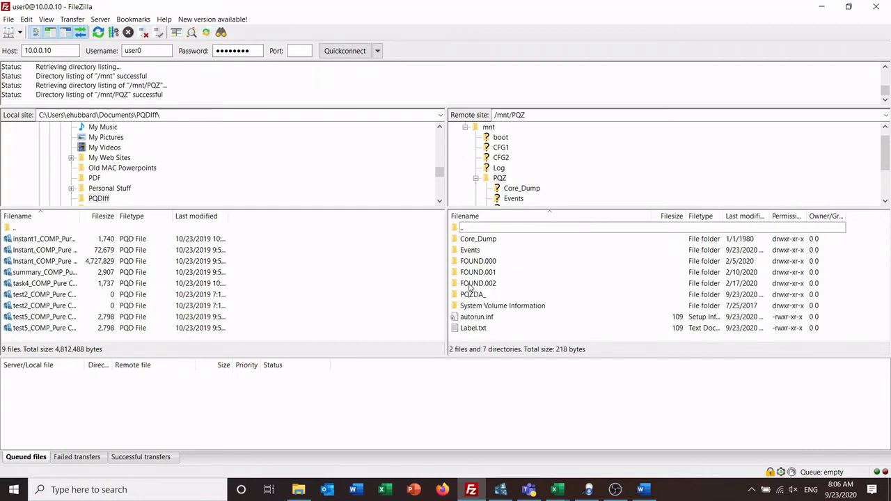
left_click(471, 295)
double_click(472, 295)
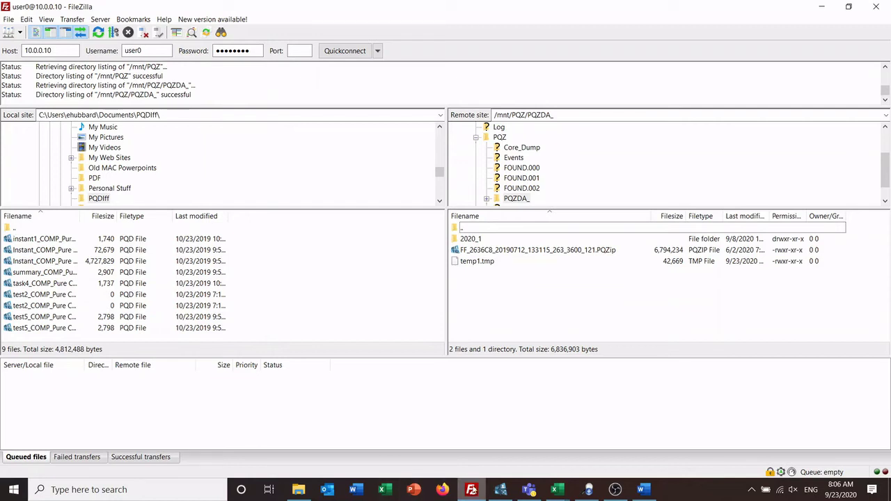
Switch to Sapphire and show the Investigation start page
left_click(500, 489)
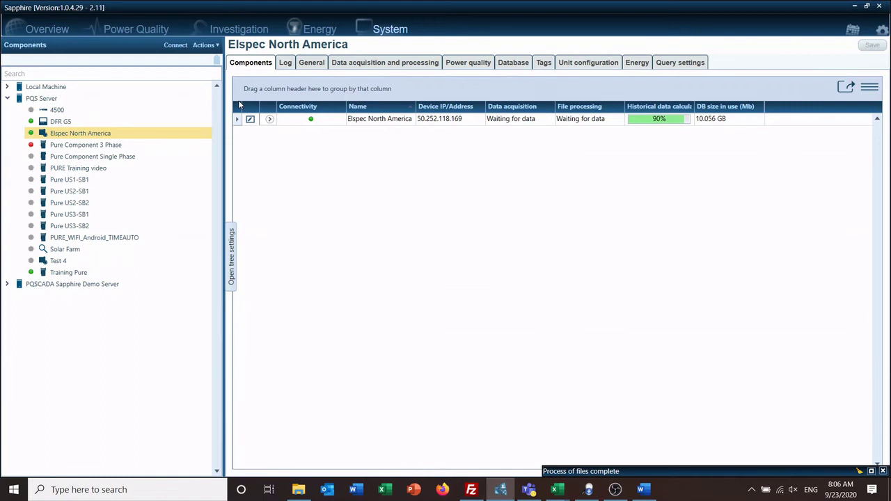
left_click(235, 33)
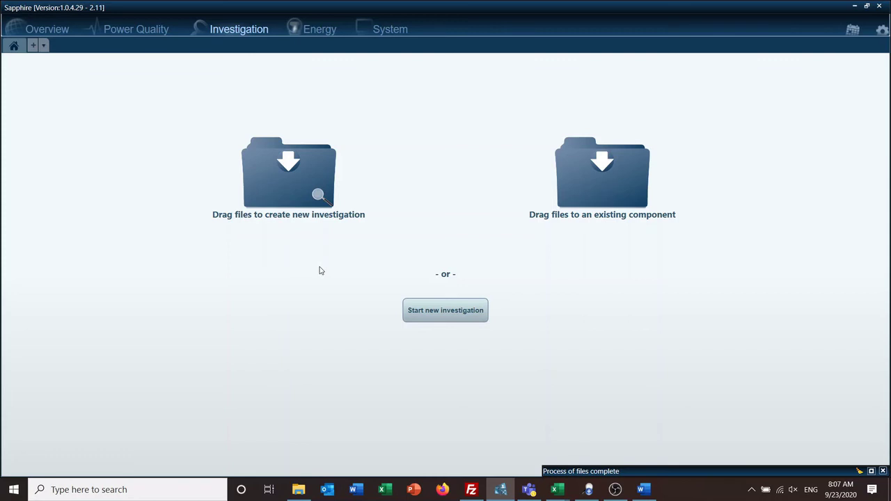
Return to Sapphire's System view for Elspec North America
left_click(388, 30)
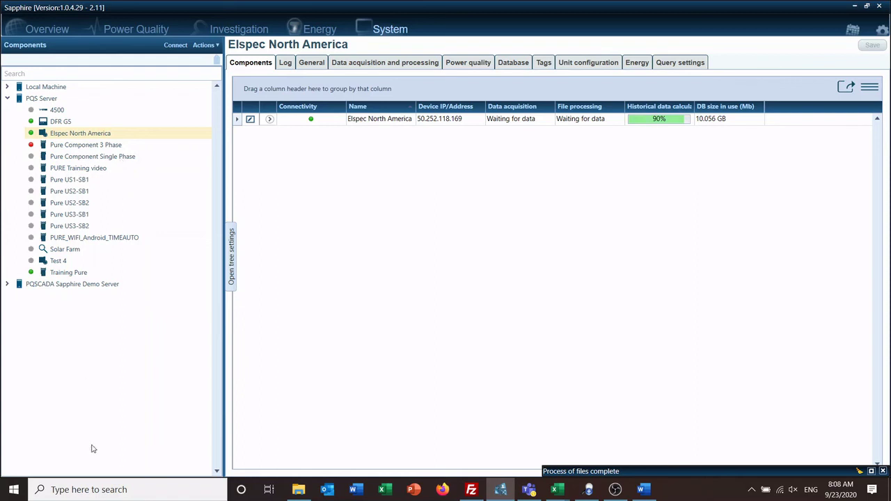
Open ftp://10.0.0.10 in File Explorer and log on with the meter's user name and password
left_click(298, 491)
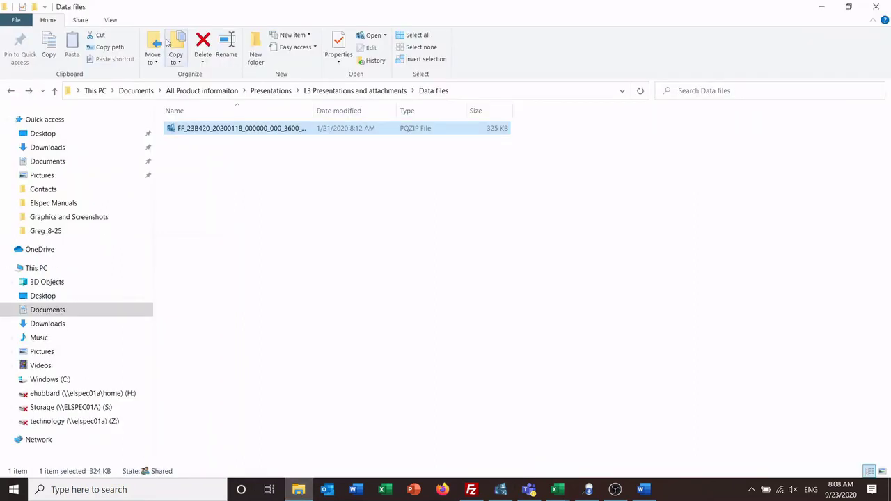
left_click(168, 93)
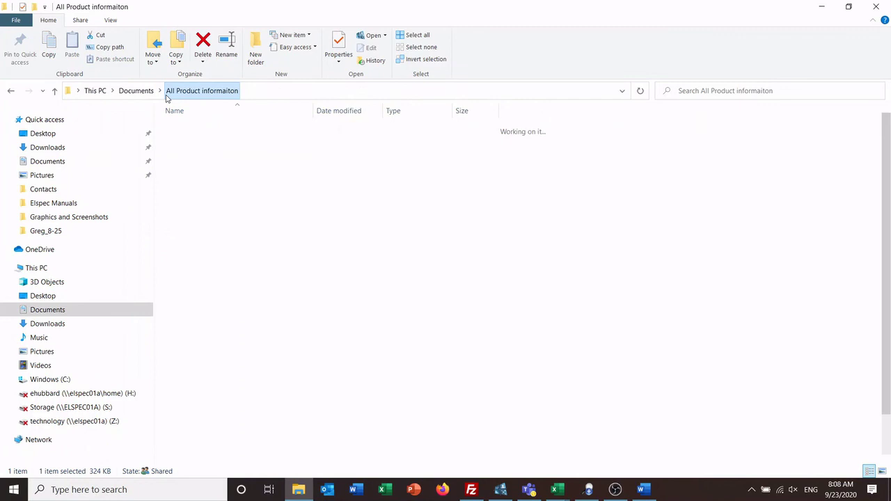
left_click(267, 91)
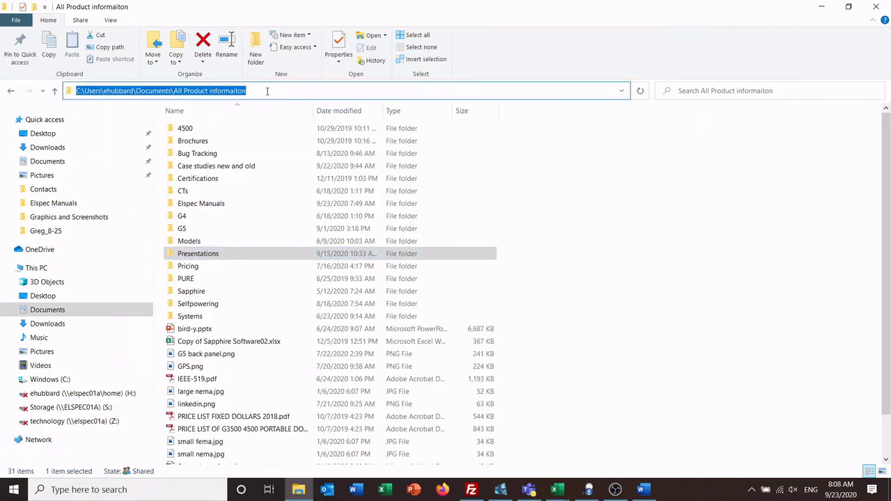
type("ftp:")
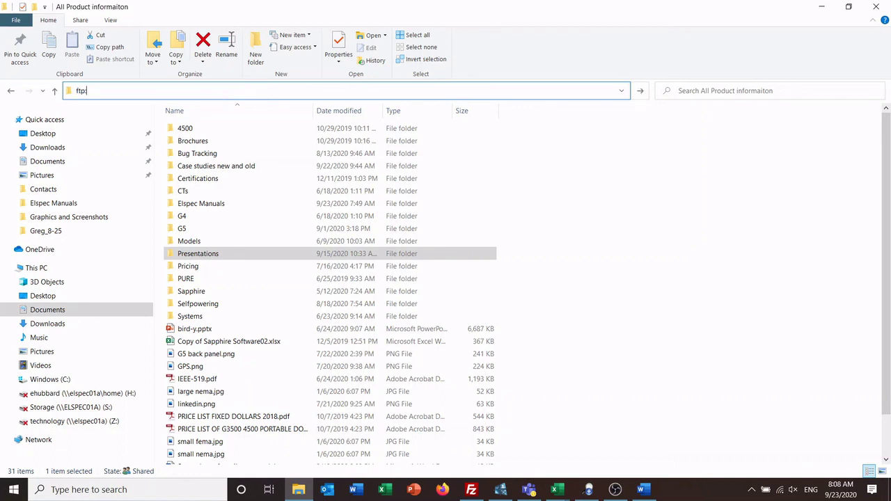
type("//10.0.0.10")
key("Return")
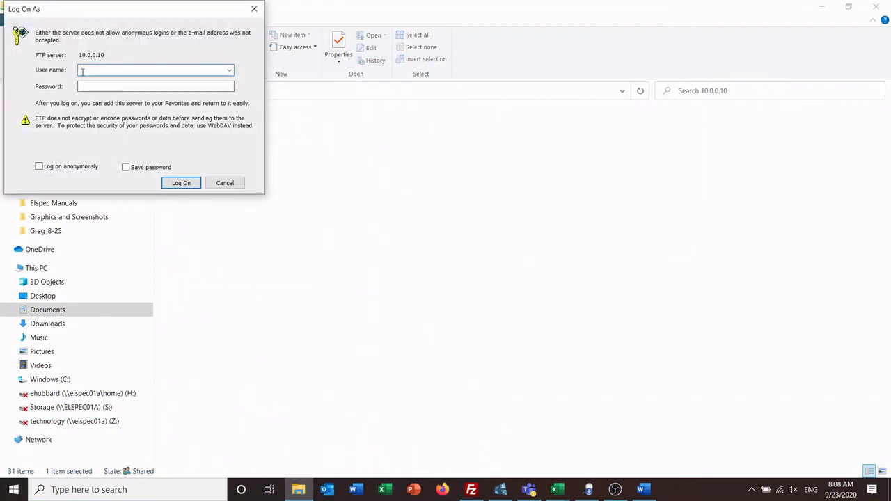
type("user0")
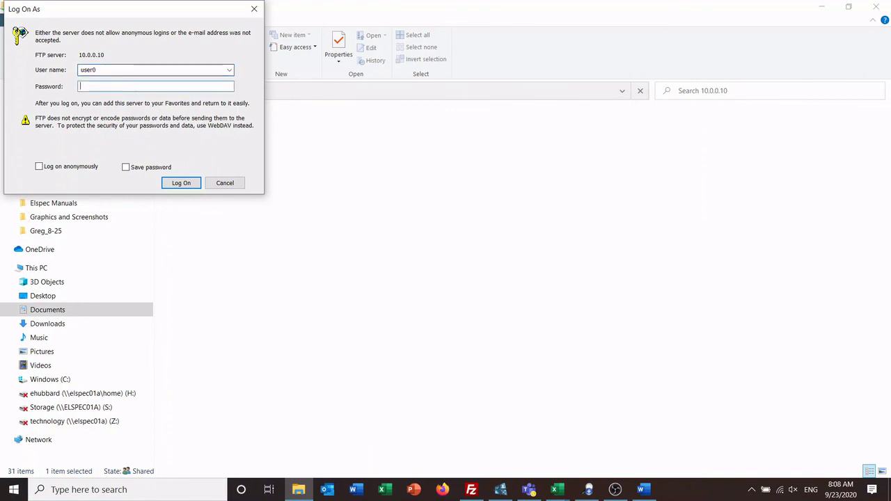
key("Tab")
type("password")
key("Return")
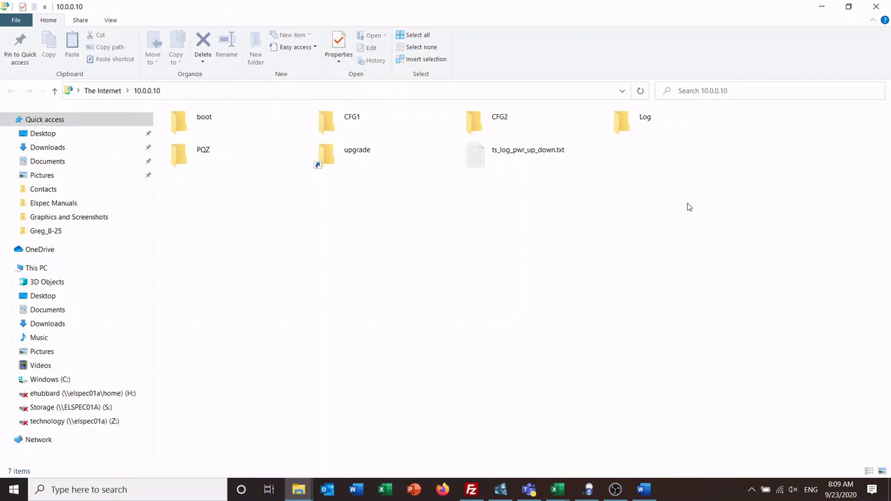
Browse on the meter into PQZ and then PQZDA_ to reach 2020_1, the PQZip file and temp1.tmp
double_click(170, 155)
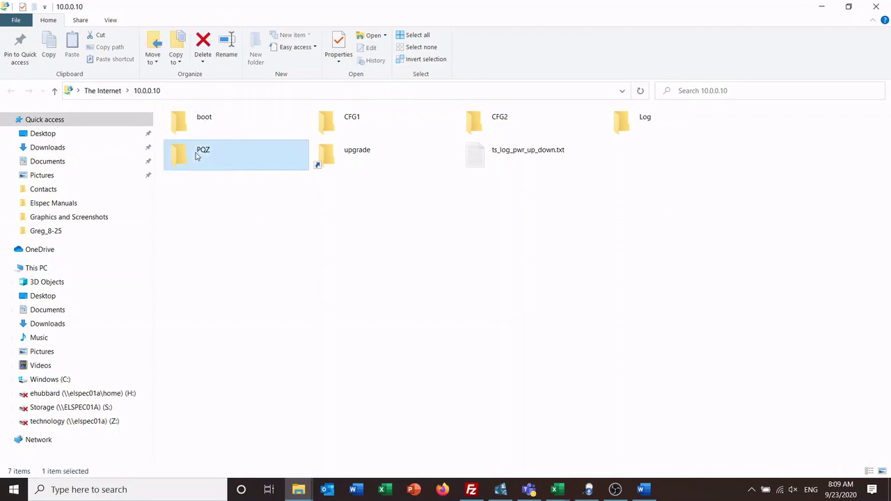
left_click(365, 156)
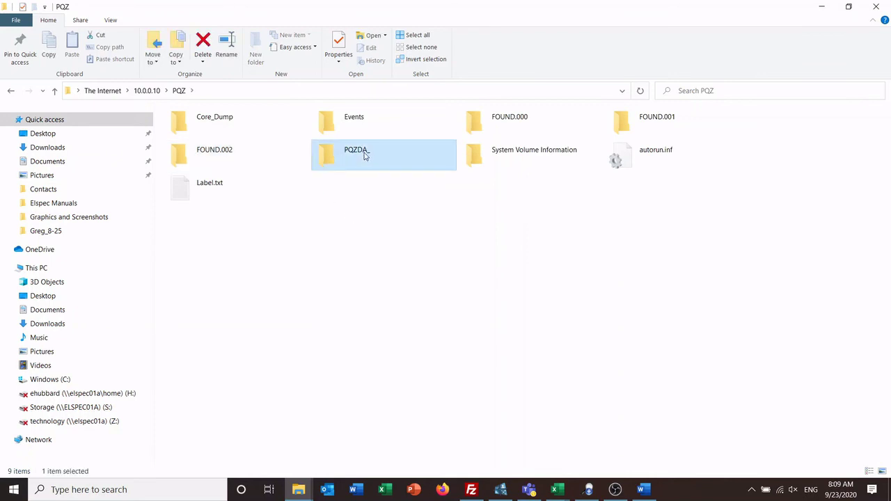
double_click(363, 156)
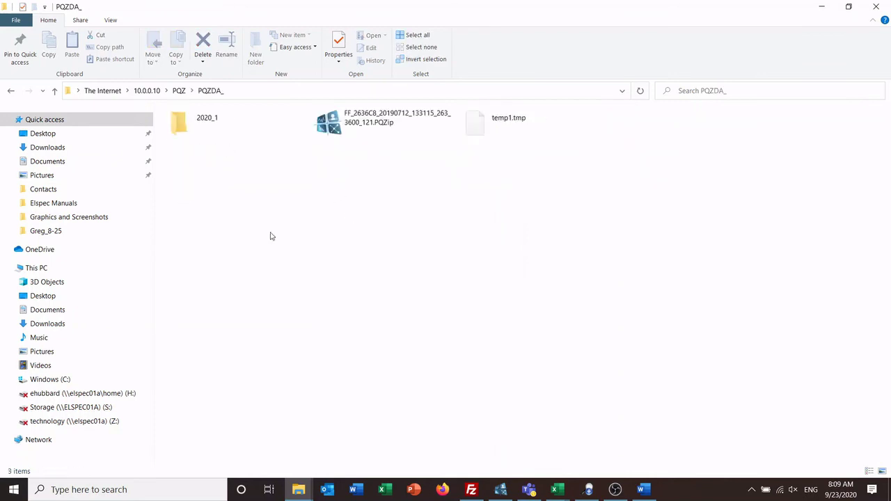